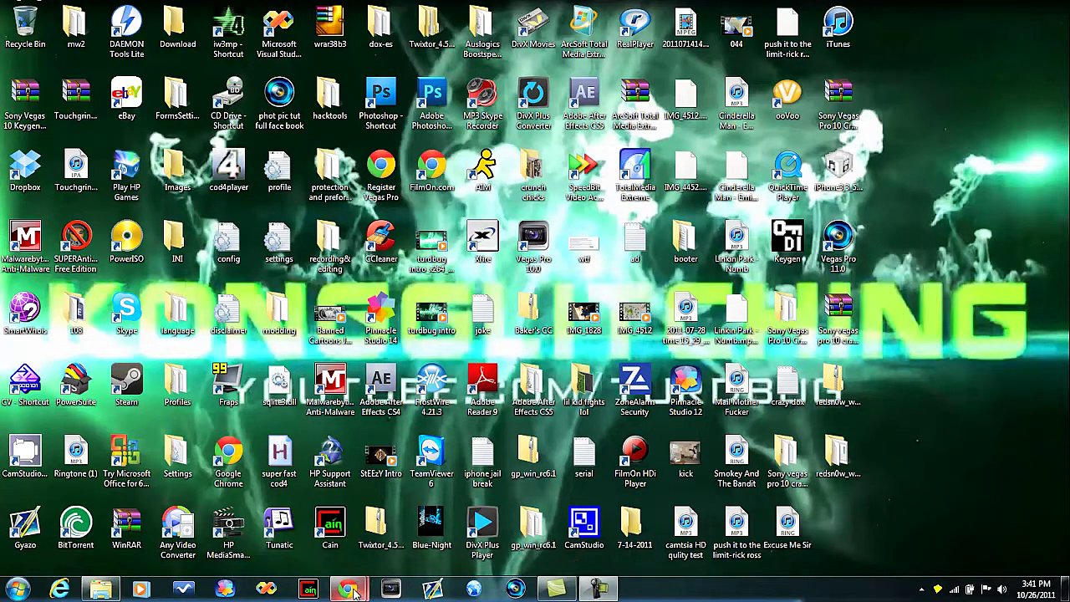
# Review the YouTube jailbreak tutorial and the written guide in the browser.
pyautogui.moveTo(353, 592)
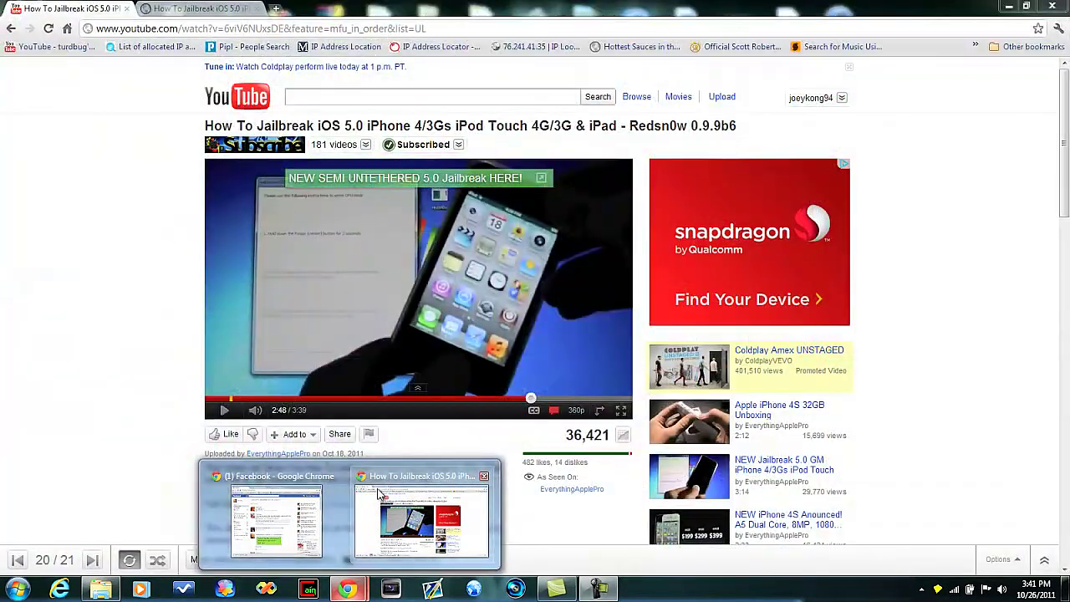
pyautogui.click(378, 495)
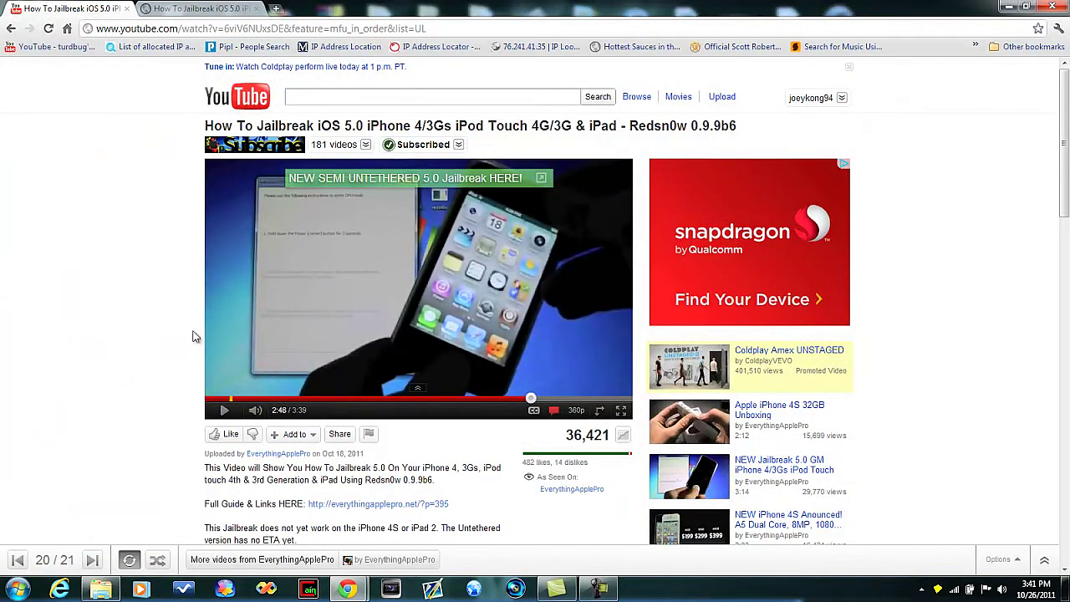
pyautogui.scroll(-2, 194, 335)
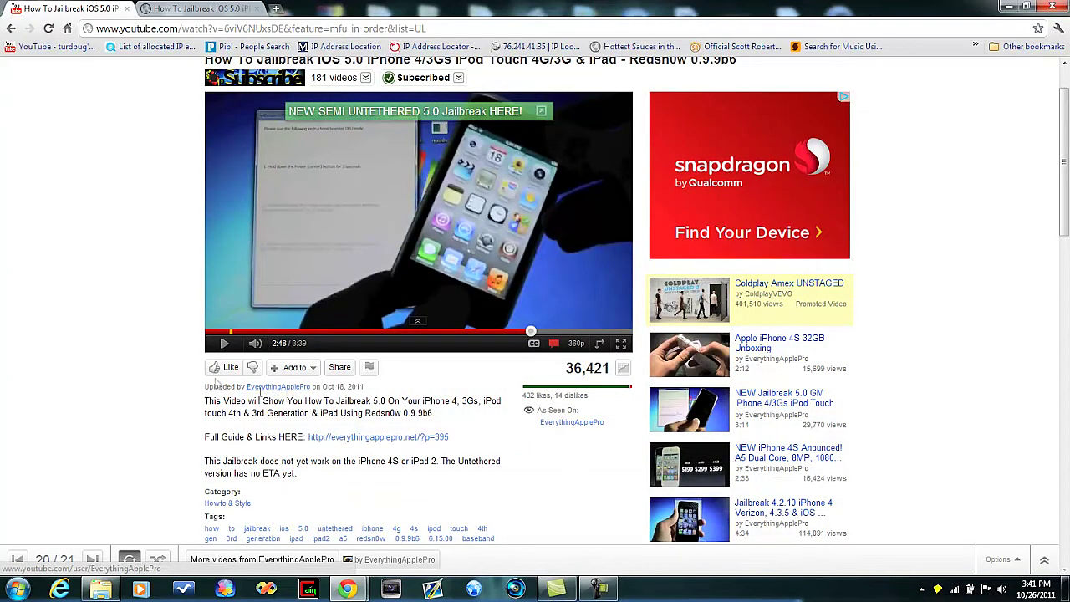
pyautogui.scroll(2, 177, 353)
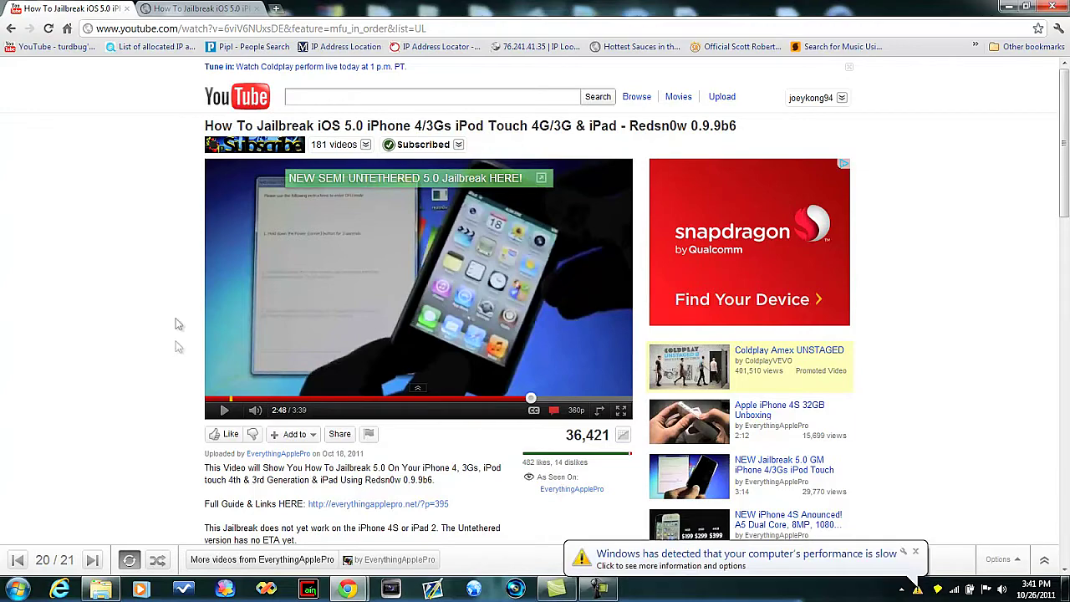
pyautogui.hotkey('ctrl', 'Tab')
pyautogui.scroll(-5, 184, 179)
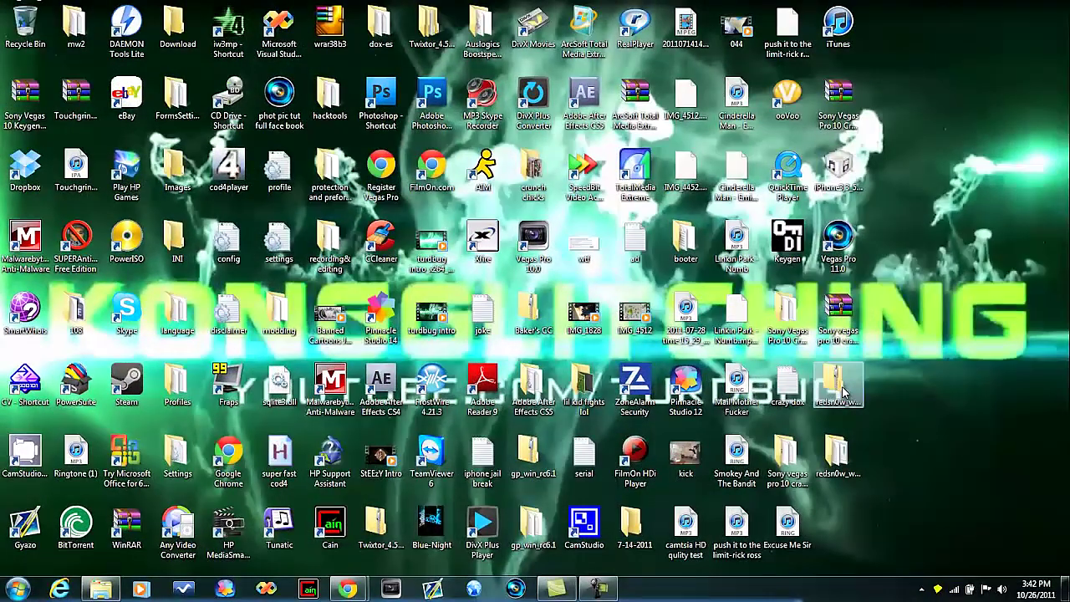
# Open the redsn0w_win_0.9.9b6 folder and run redsn0w as administrator.
pyautogui.doubleClick(837, 450)
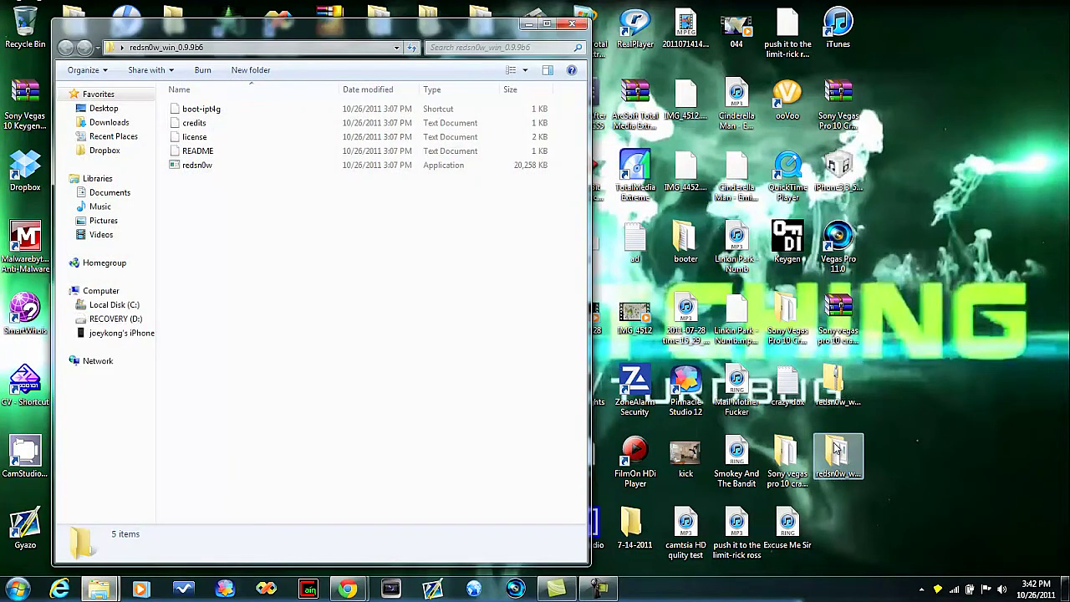
pyautogui.doubleClick(456, 170)
pyautogui.rightClick(454, 168)
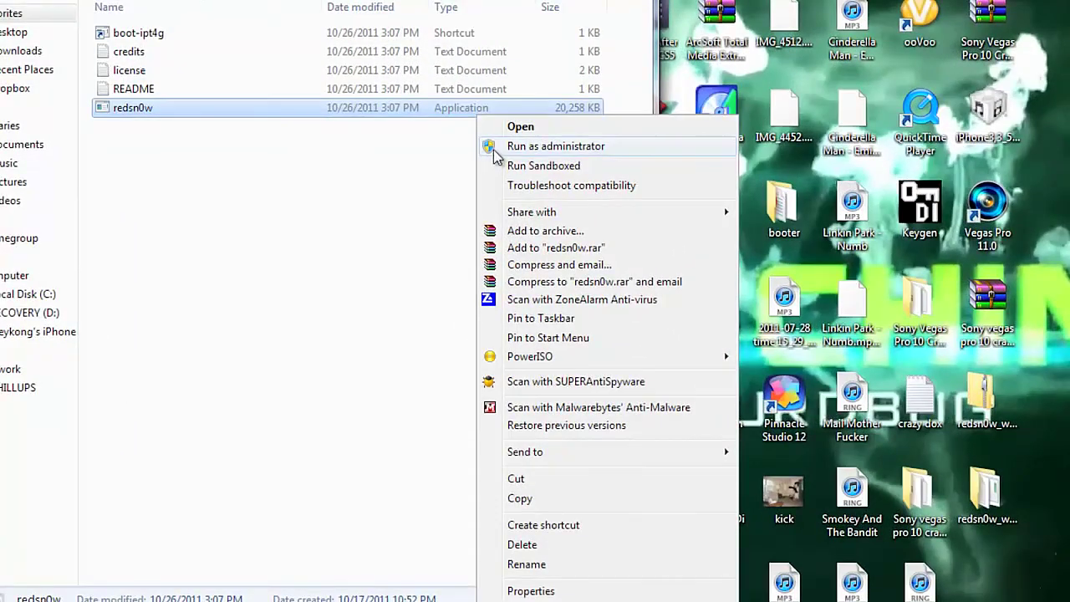
pyautogui.click(495, 152)
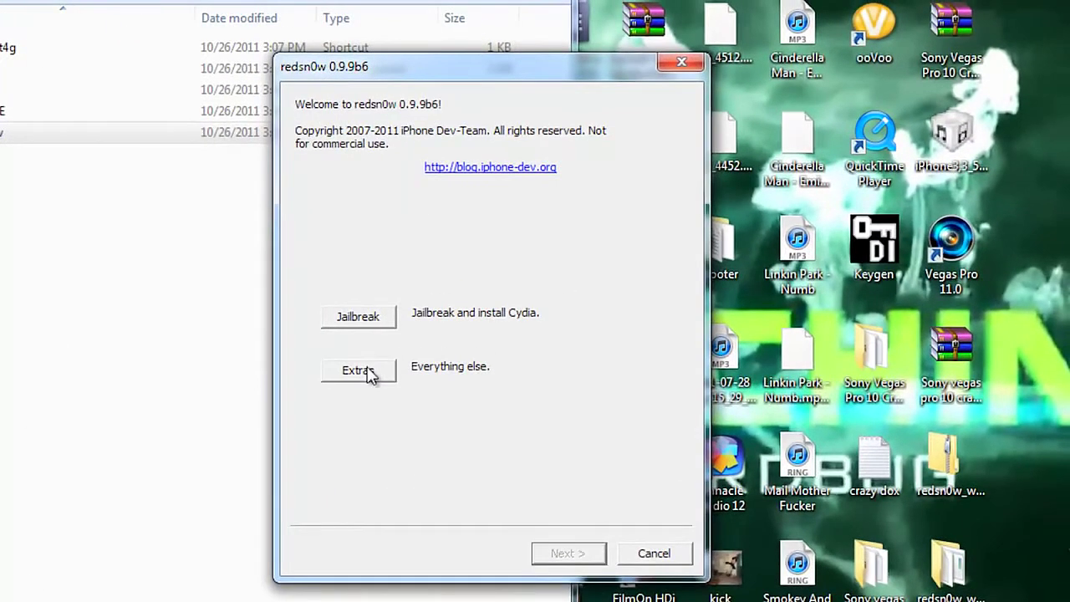
# Load iPhone3,3_5.0_9A334_Restore from the Desktop via Extras > Select IPSW and acknowledge the identified build.
pyautogui.click(367, 370)
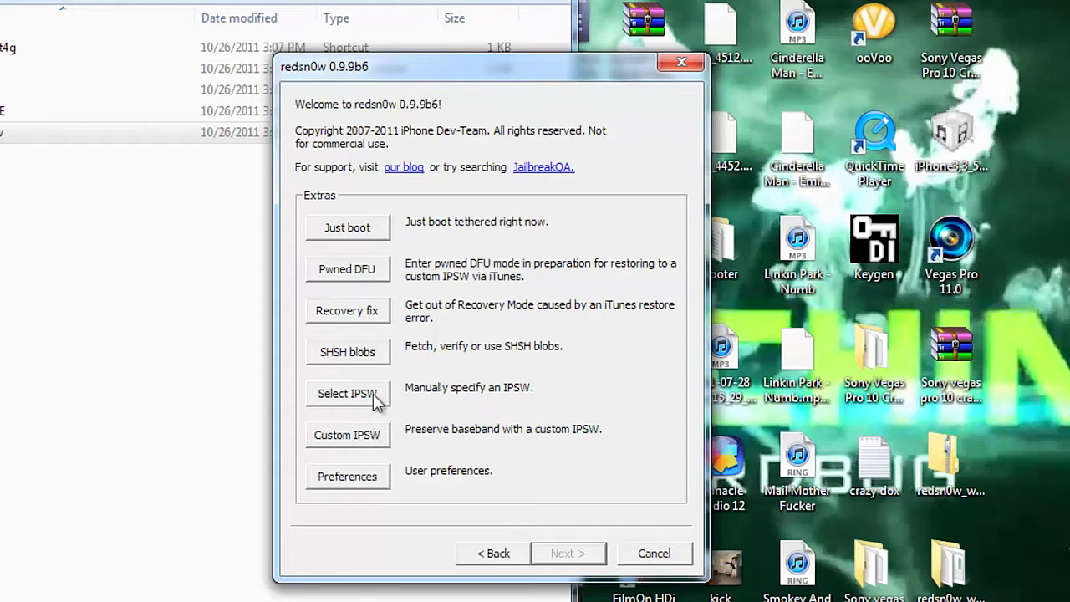
pyautogui.click(374, 398)
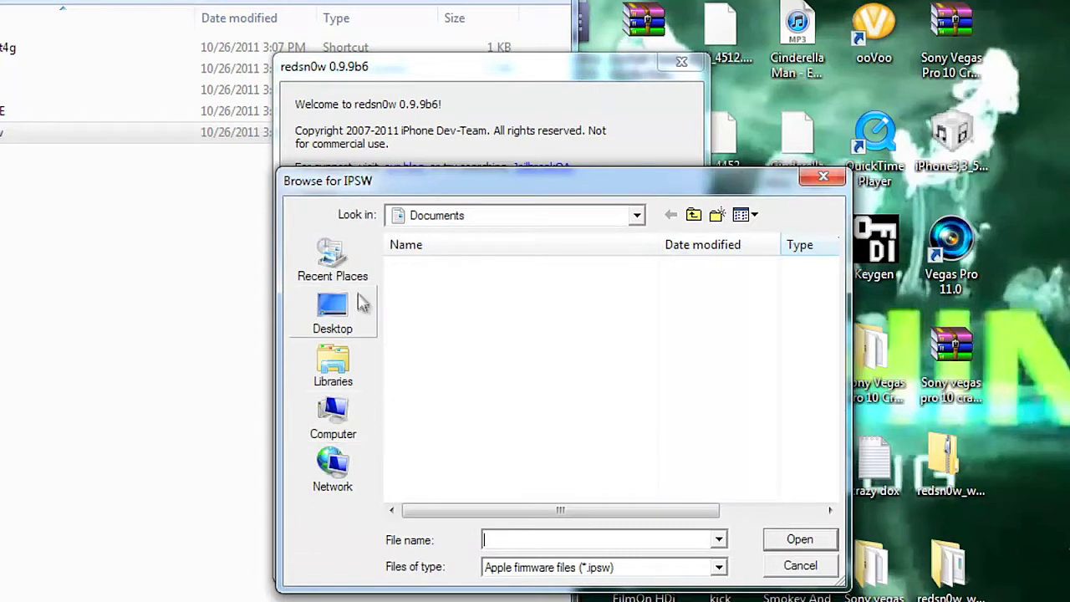
pyautogui.click(358, 306)
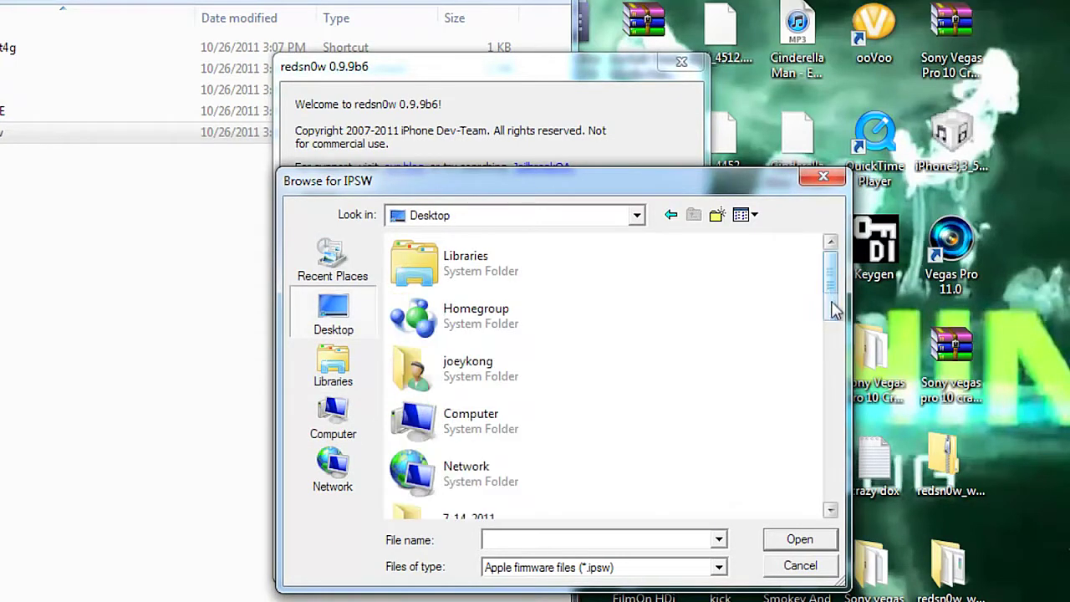
pyautogui.moveTo(835, 309); pyautogui.dragTo(839, 468)
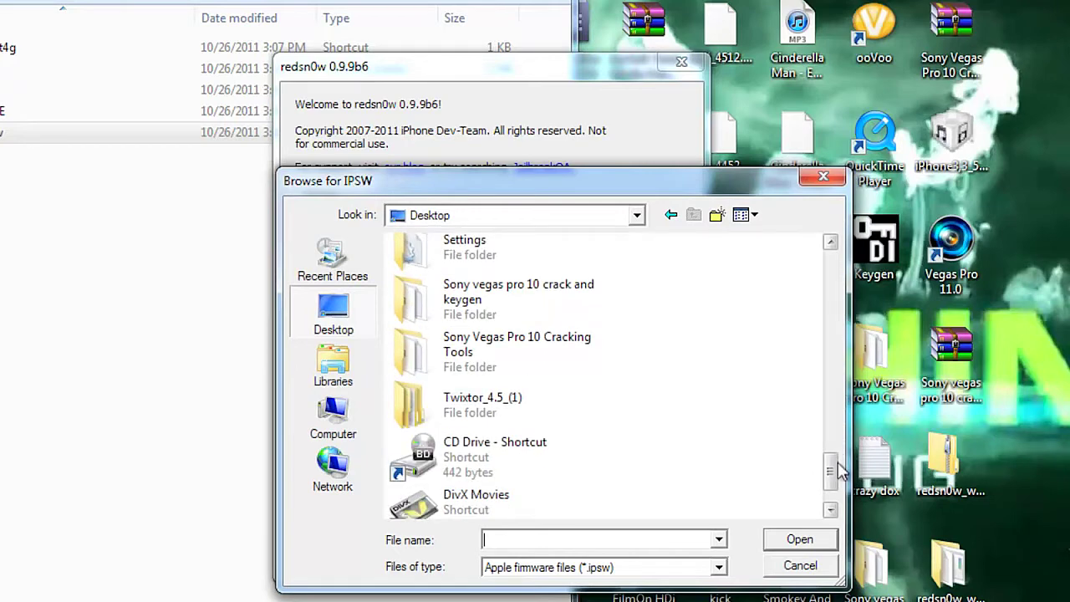
pyautogui.moveTo(839, 485); pyautogui.dragTo(839, 496)
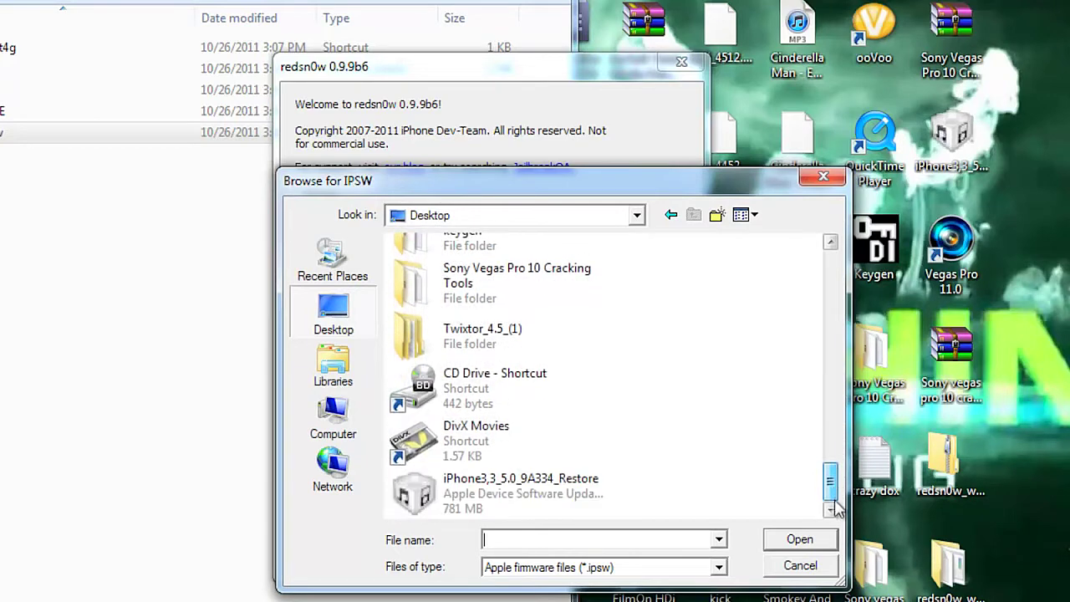
pyautogui.click(591, 497)
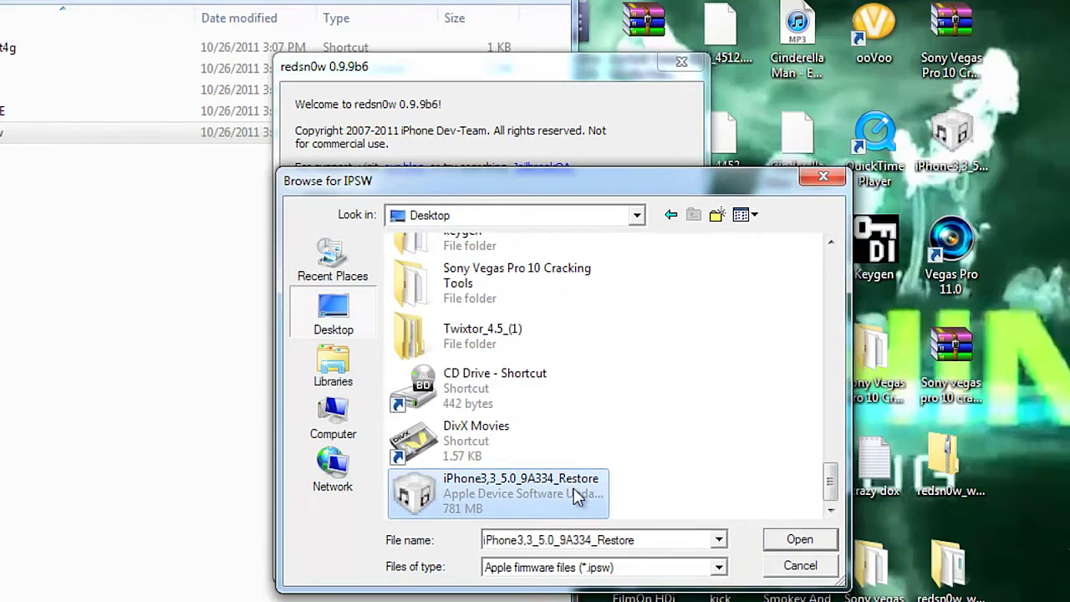
pyautogui.click(790, 543)
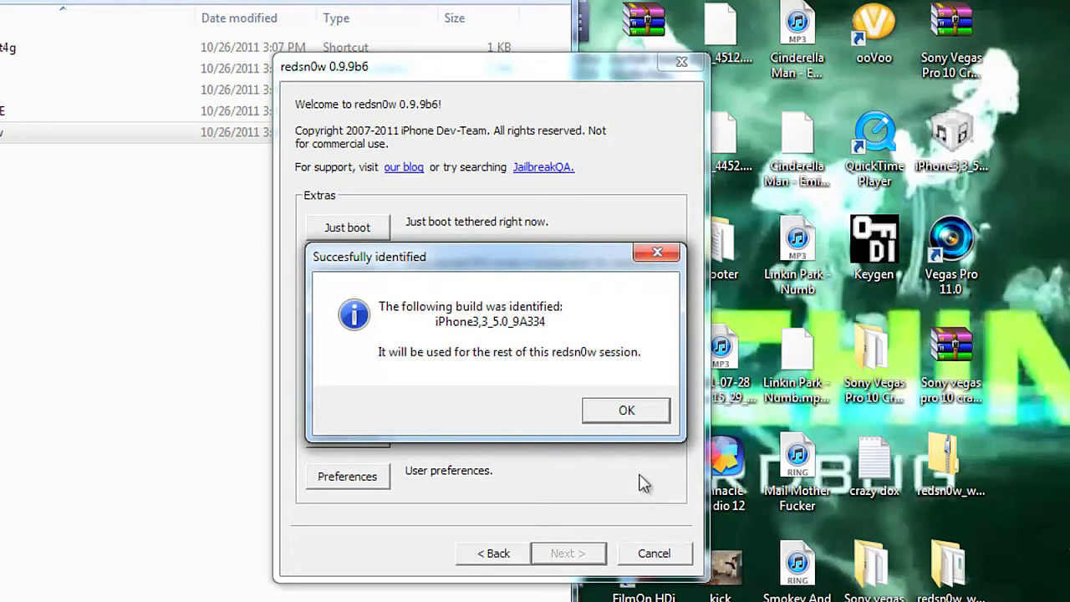
pyautogui.click(627, 409)
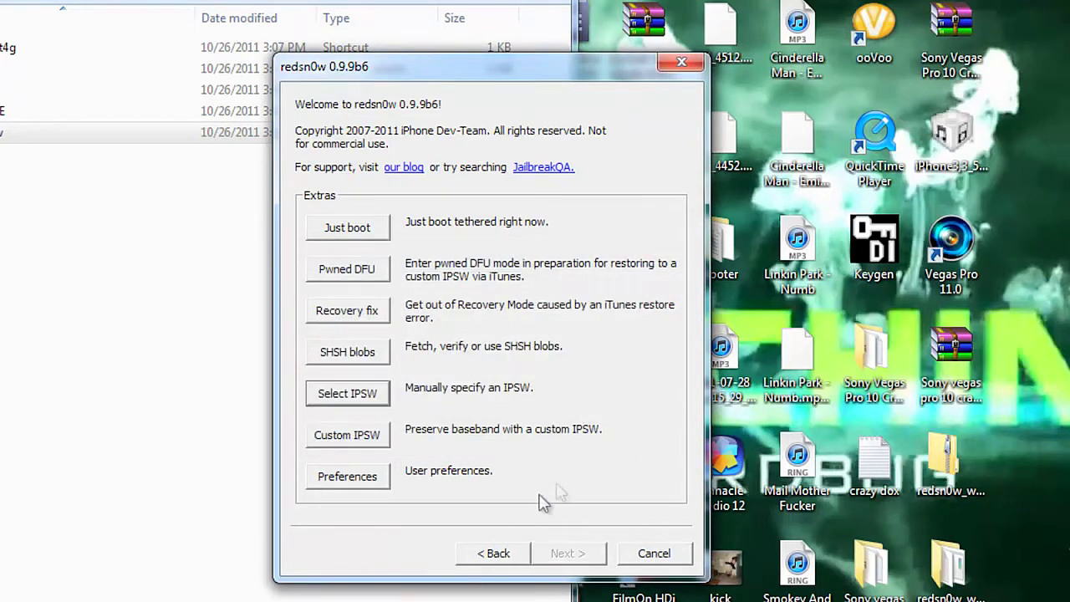
# Return to the main page and start the Jailbreak to prepare the jailbreak data.
pyautogui.click(501, 555)
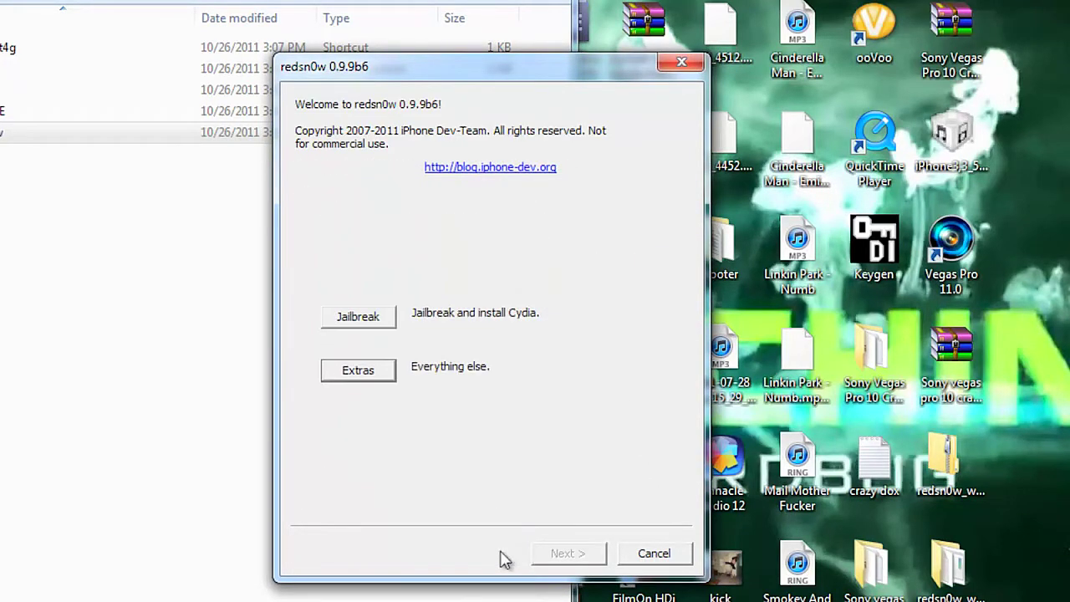
pyautogui.click(357, 317)
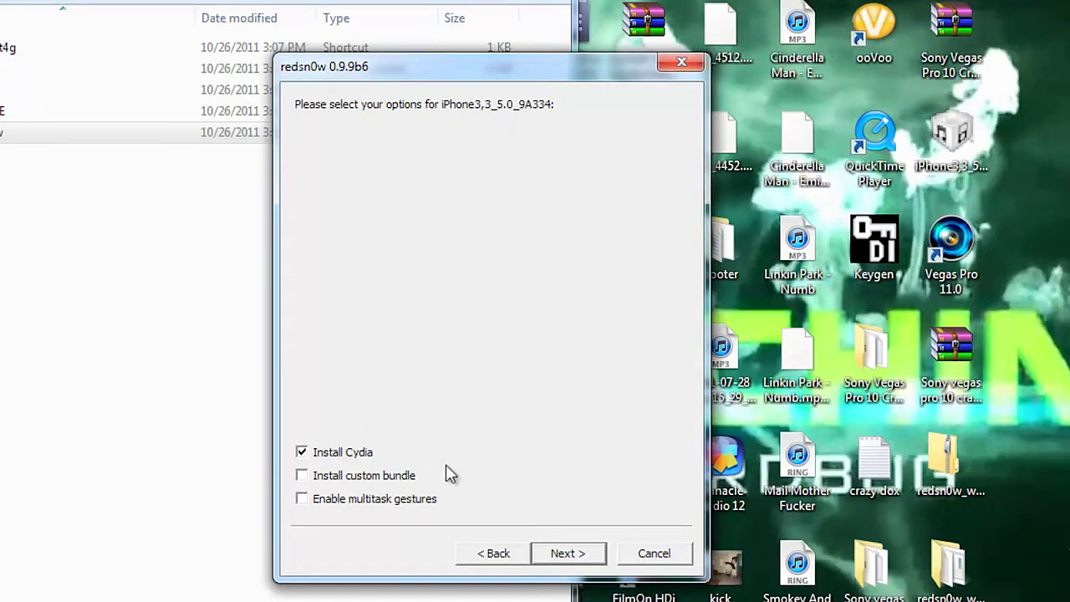
# Accept the options with Install Cydia checked and continue past the power-off-and-plug-in instructions.
pyautogui.click(558, 553)
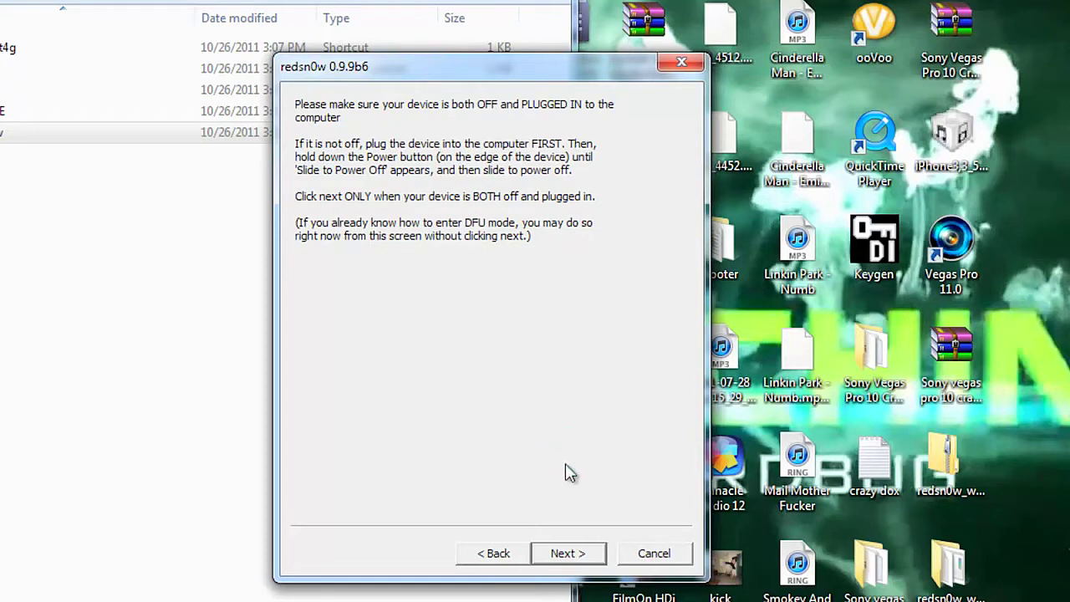
pyautogui.click(568, 552)
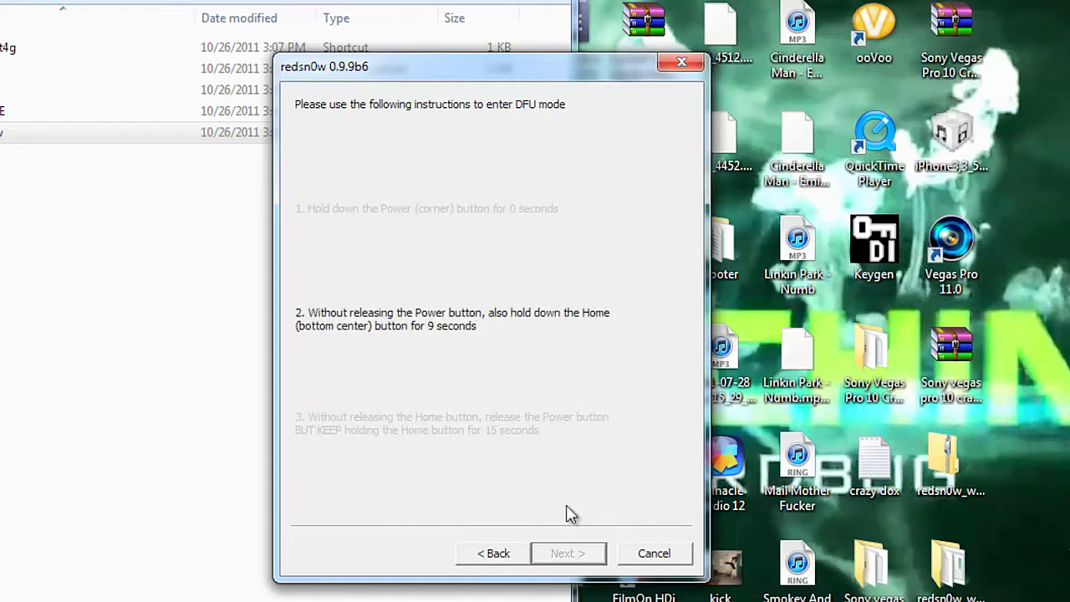
# Go Back and Next twice so the DFU-mode countdown restarts at step 1.
pyautogui.click(505, 562)
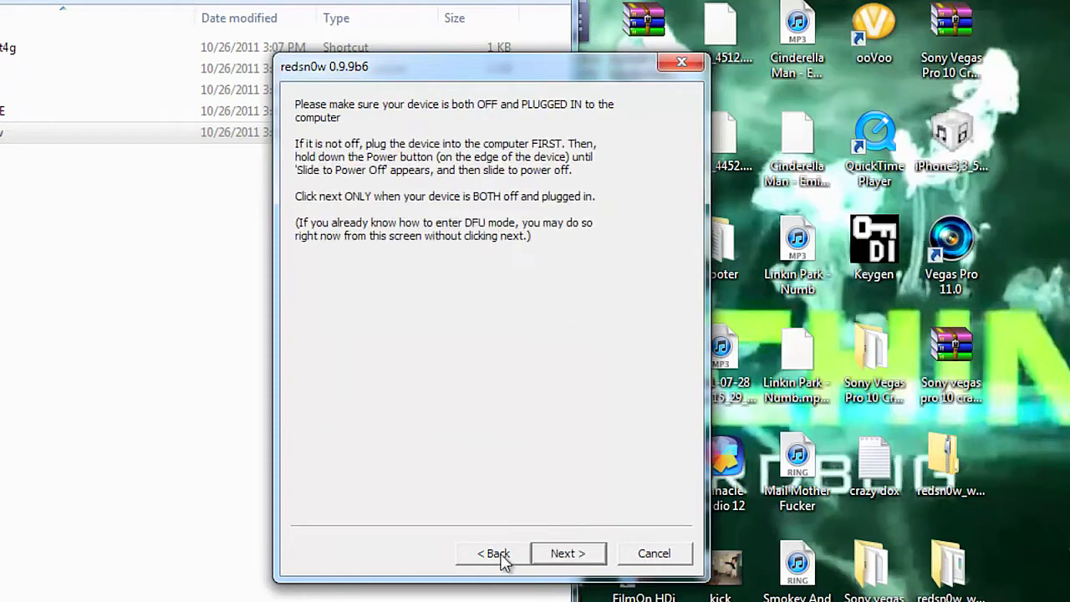
pyautogui.click(570, 560)
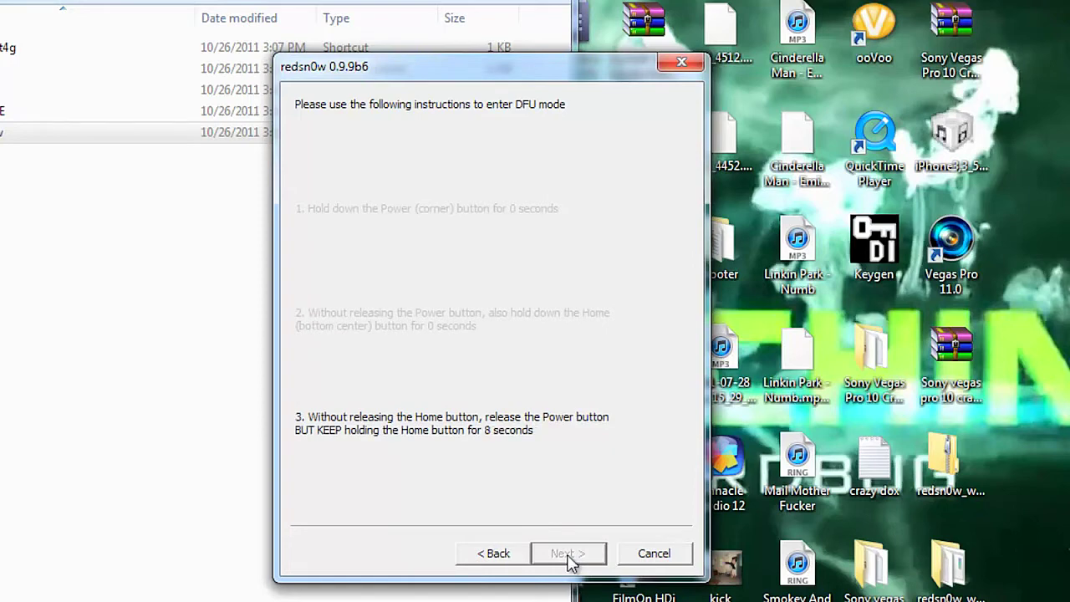
pyautogui.click(480, 559)
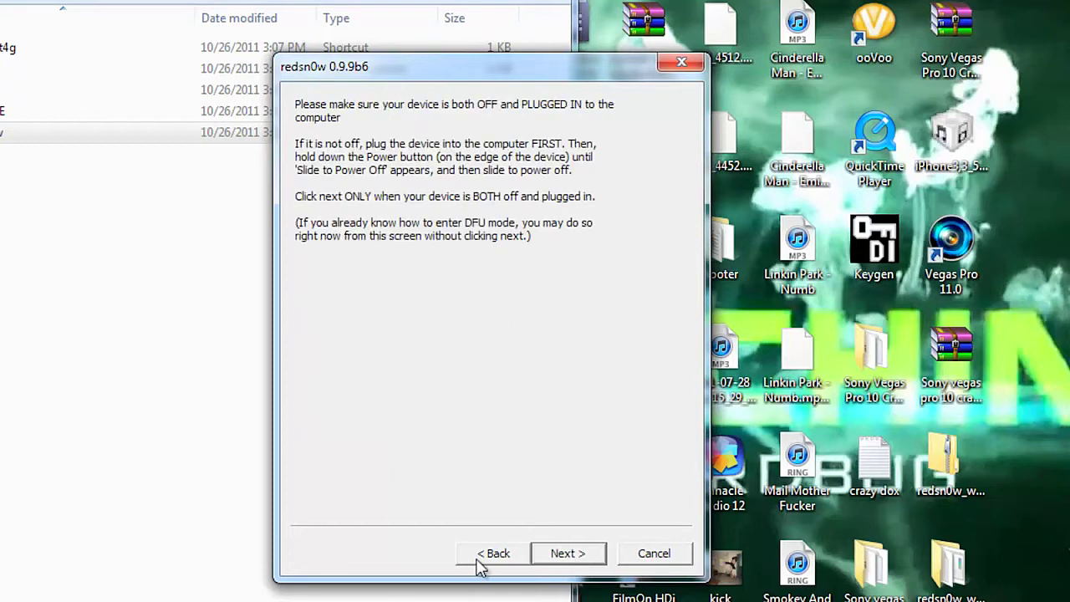
pyautogui.click(540, 564)
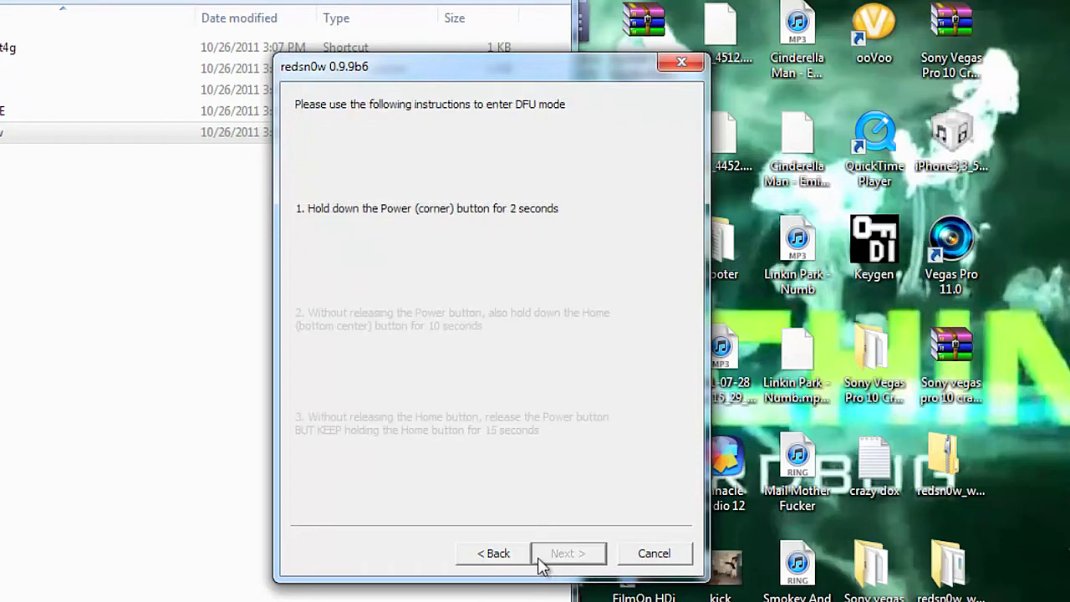
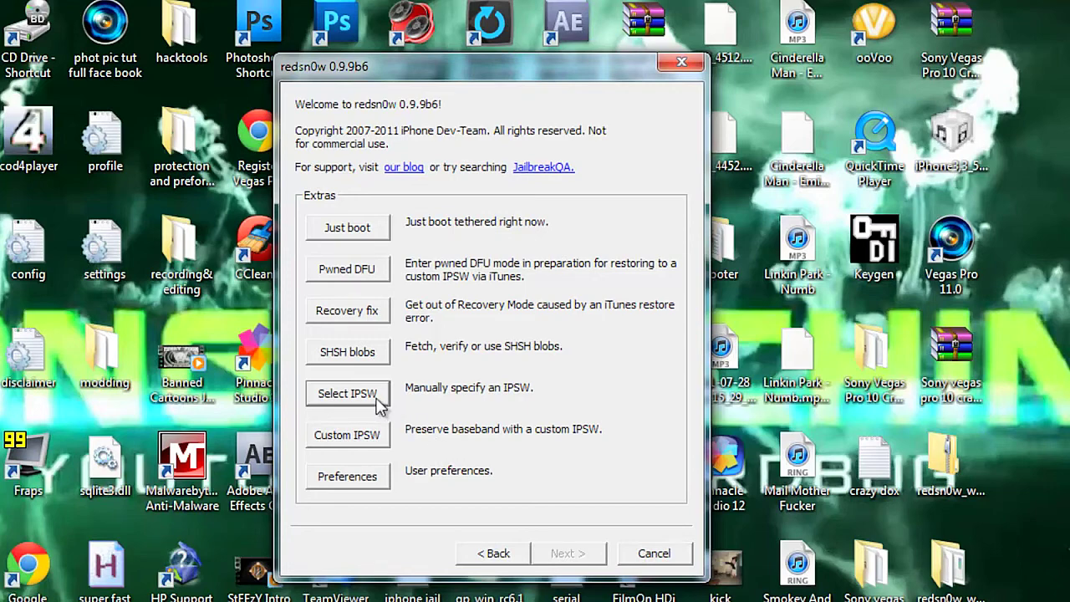
# Load iPhone3,3_5.0_9A334_Restore from the Desktop as the IPSW and acknowledge its identification.
pyautogui.click(376, 401)
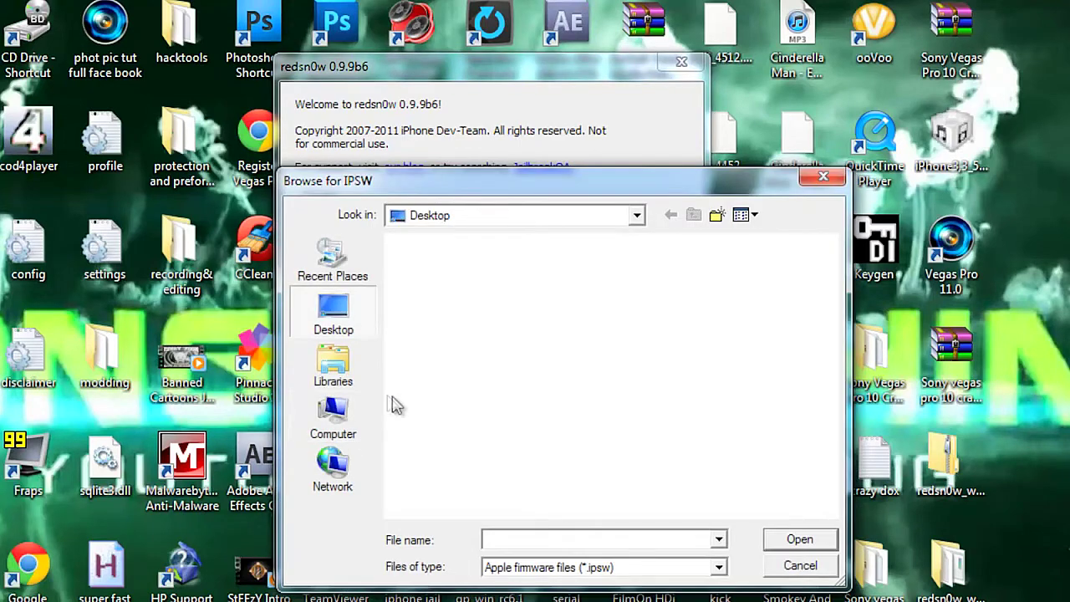
pyautogui.moveTo(830, 288); pyautogui.dragTo(831, 493)
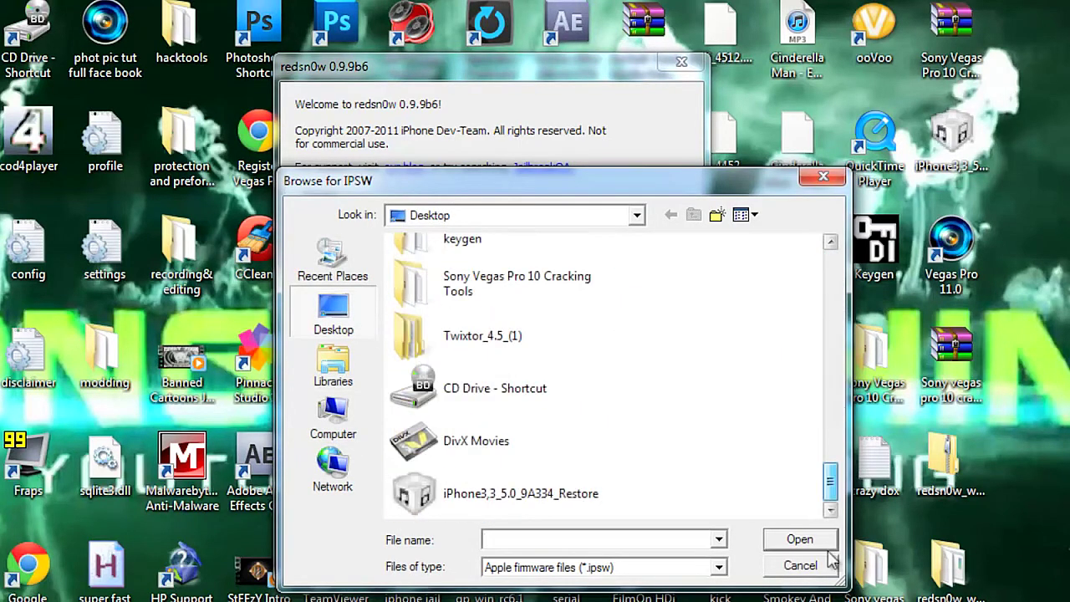
pyautogui.click(619, 502)
pyautogui.click(790, 541)
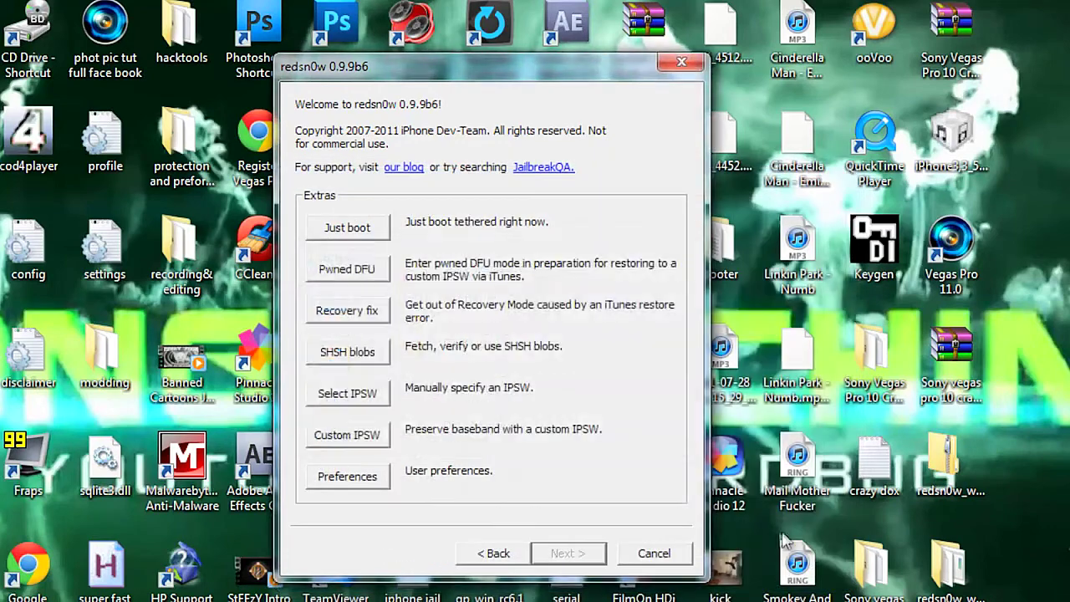
pyautogui.click(625, 411)
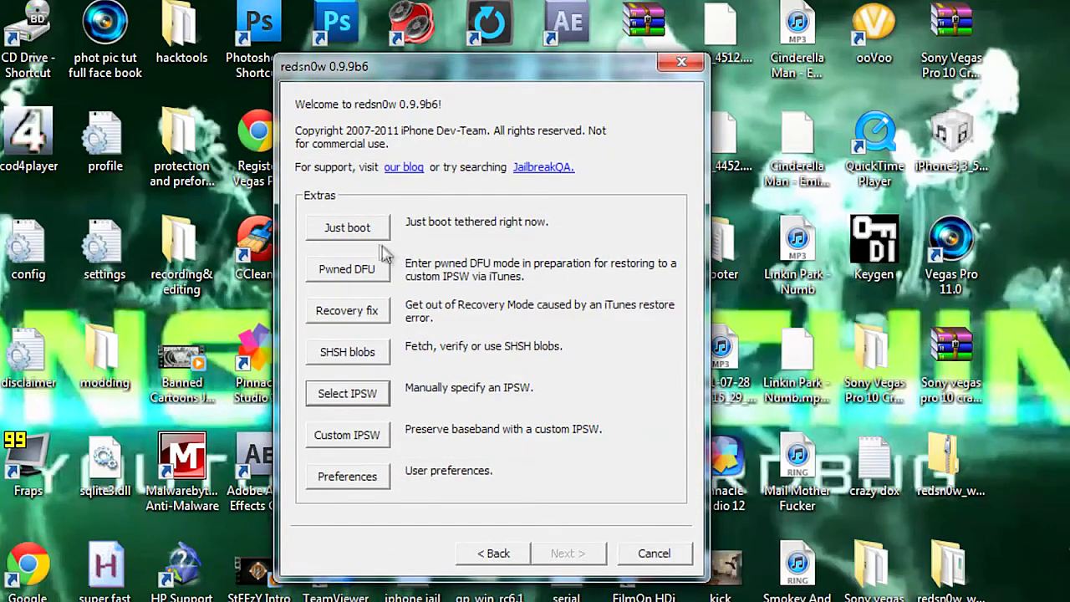
# Choose Just boot and advance past the power-off page to the DFU mode instructions.
pyautogui.click(371, 229)
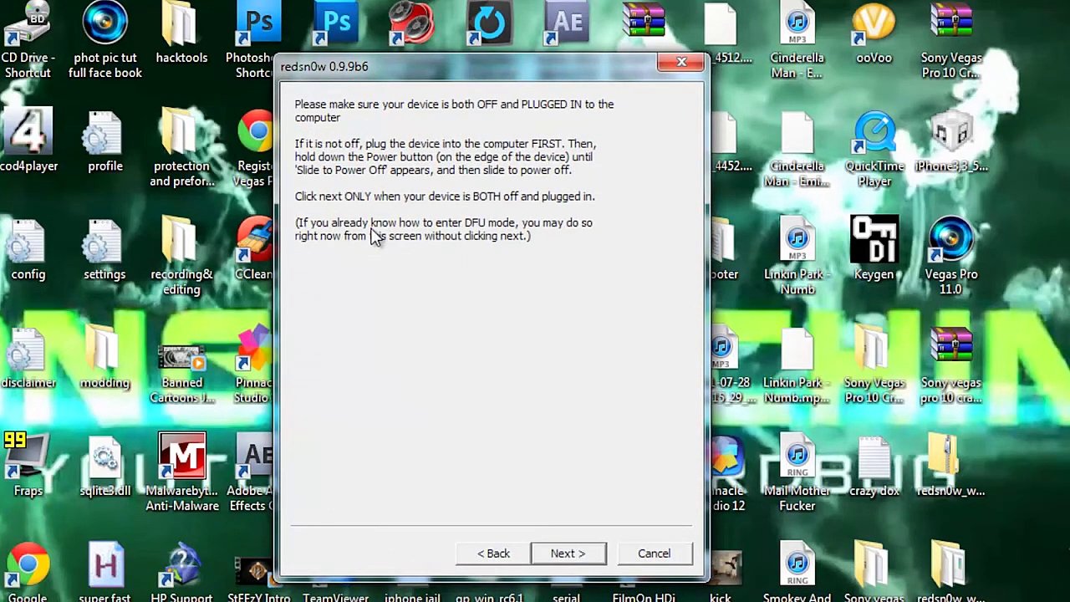
pyautogui.click(574, 555)
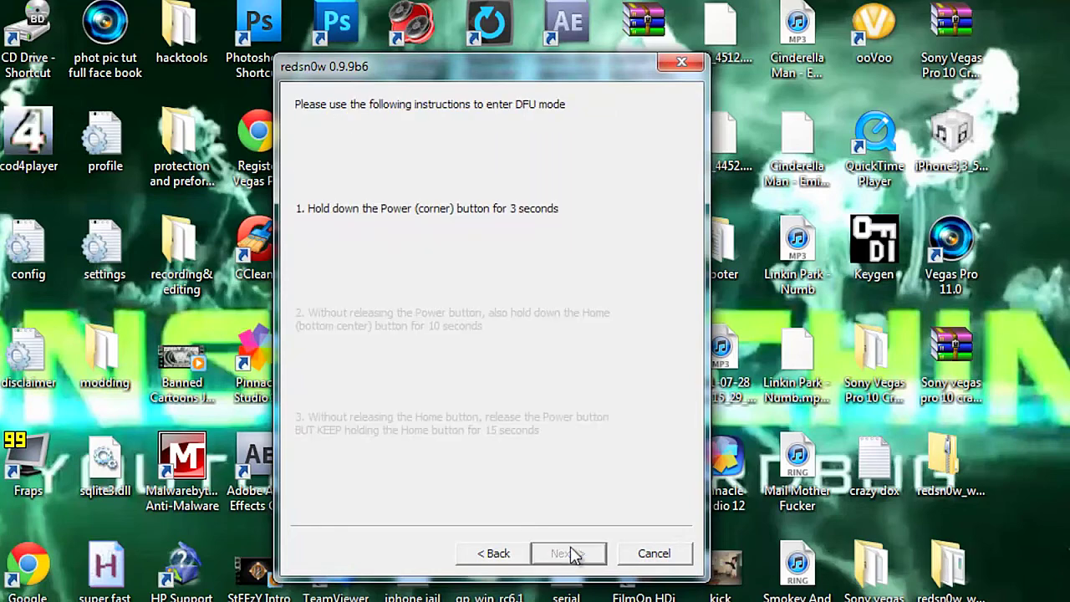
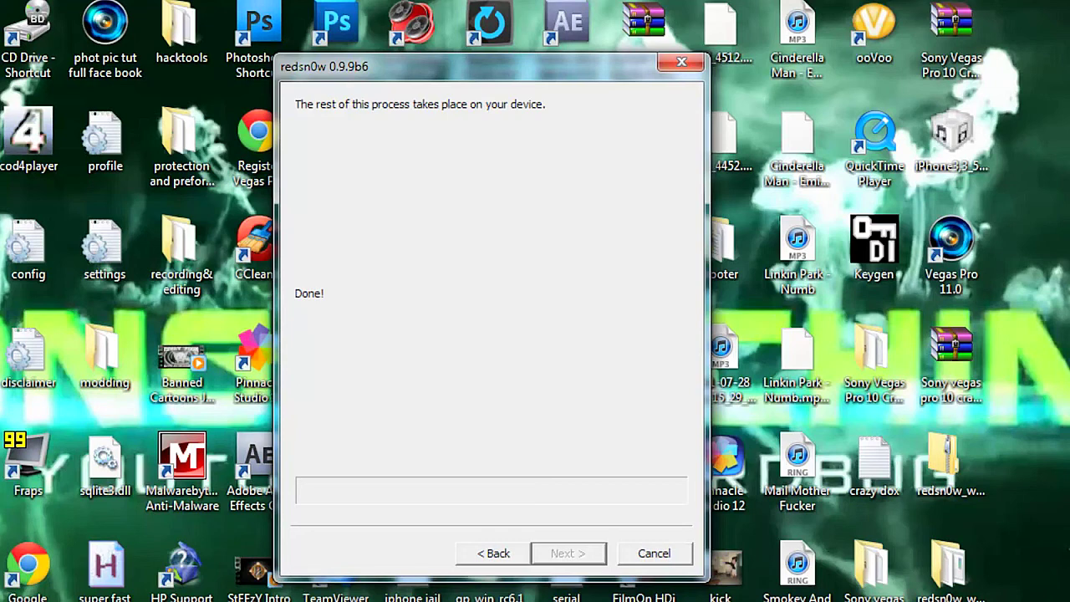
# Close the redsn0w window now that it shows 'Done!'.
pyautogui.click(682, 62)
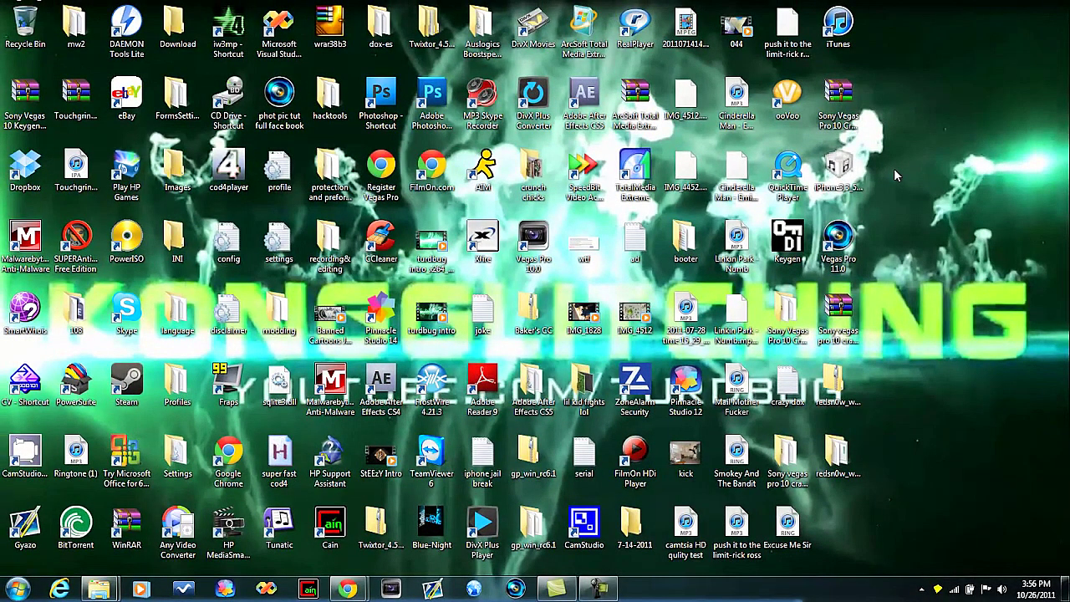
# With the iPhone's AutoPlay window showing, bring up the CamStudio recorder from the taskbar.
pyautogui.click(607, 590)
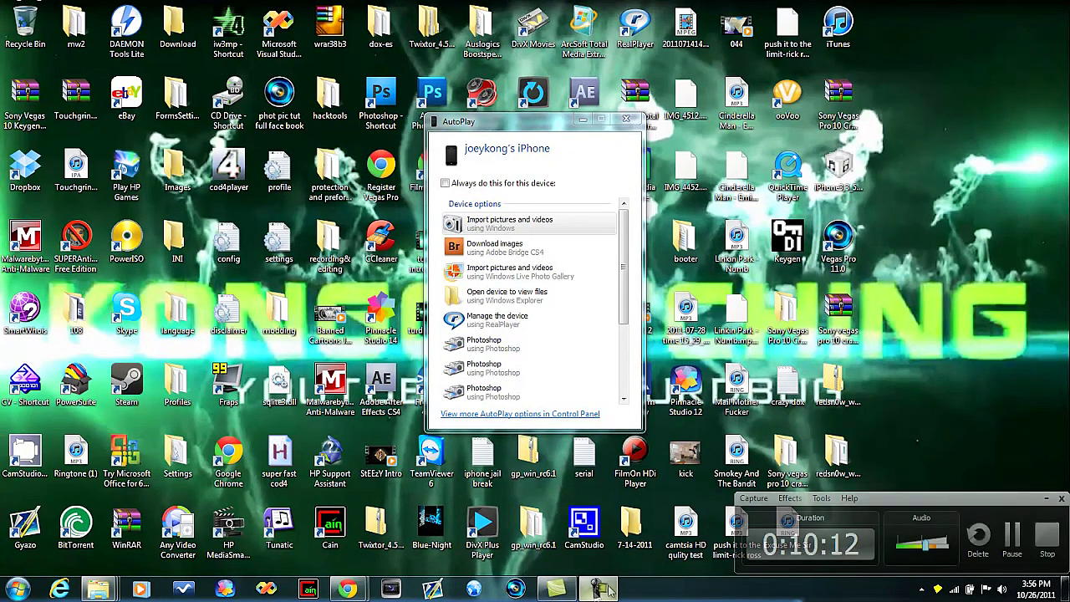